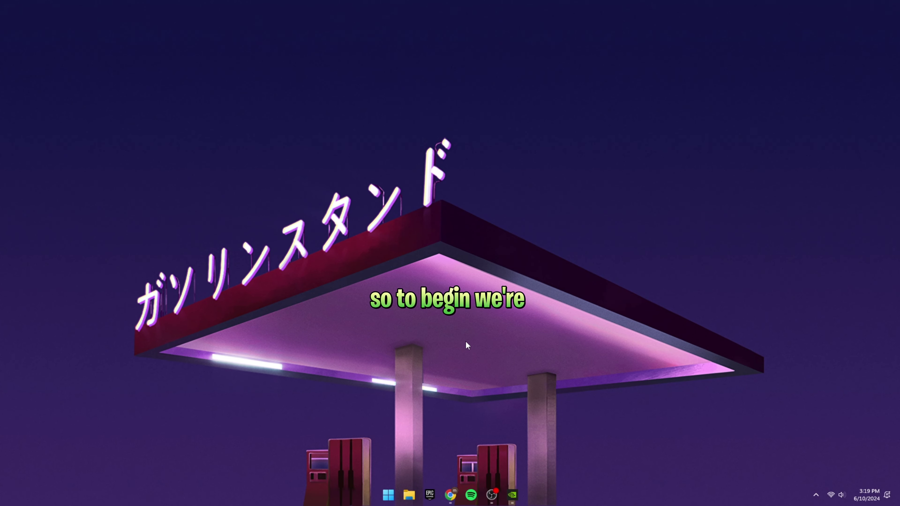
# Step: Check NVIDIA App's Drivers page for updates, confirming Game Ready Driver 555.99 is available
pyautogui.click(513, 495)
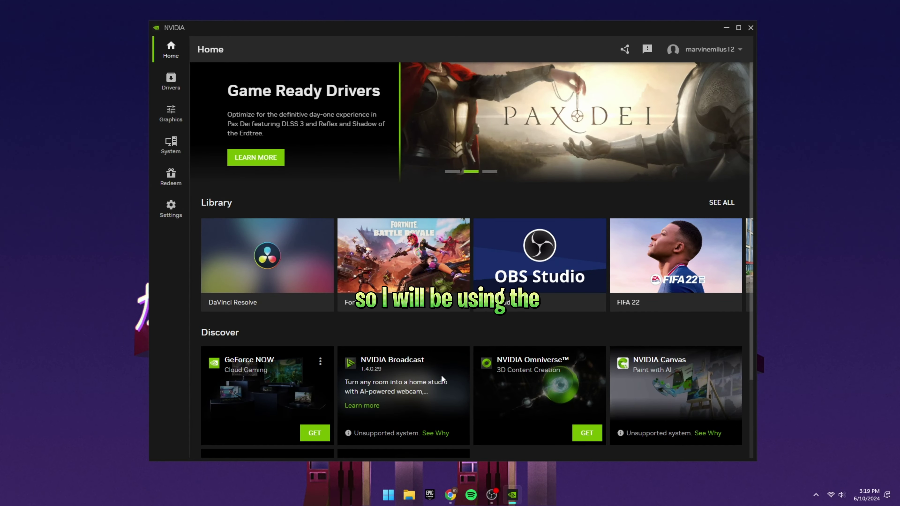
pyautogui.click(478, 171)
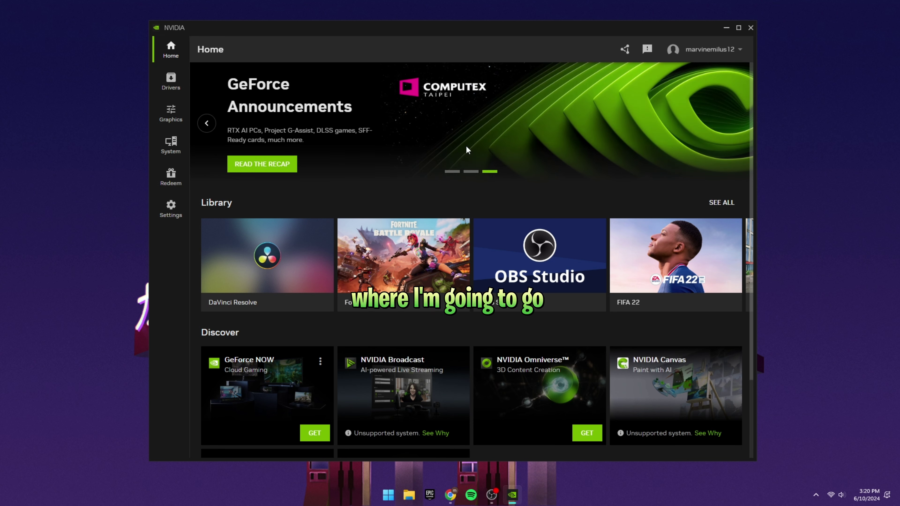
pyautogui.click(174, 82)
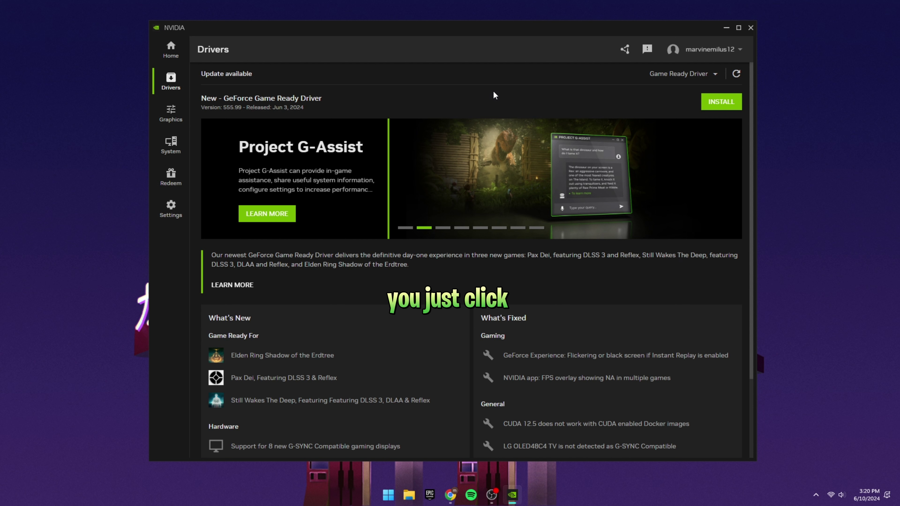
pyautogui.click(736, 74)
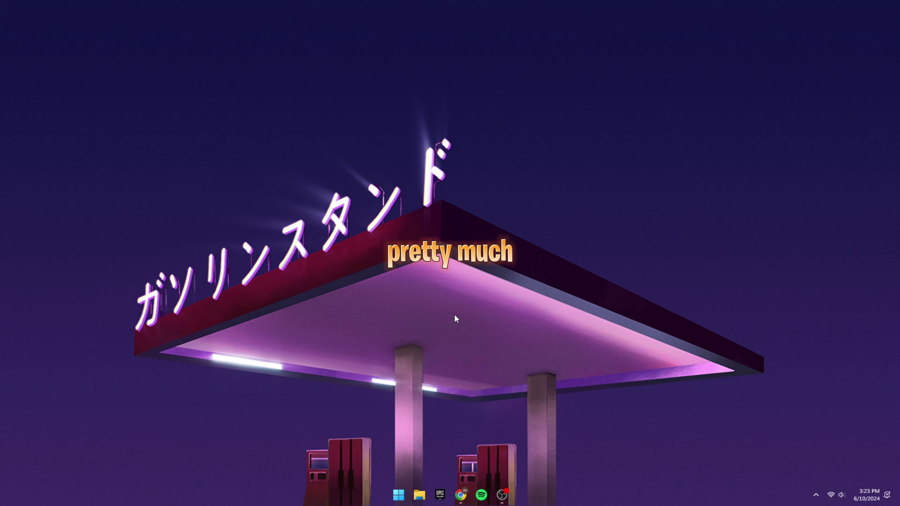
# Step: Open Default graphics settings to review hardware-accelerated GPU scheduling and windowed-game optimizations
pyautogui.press('super')
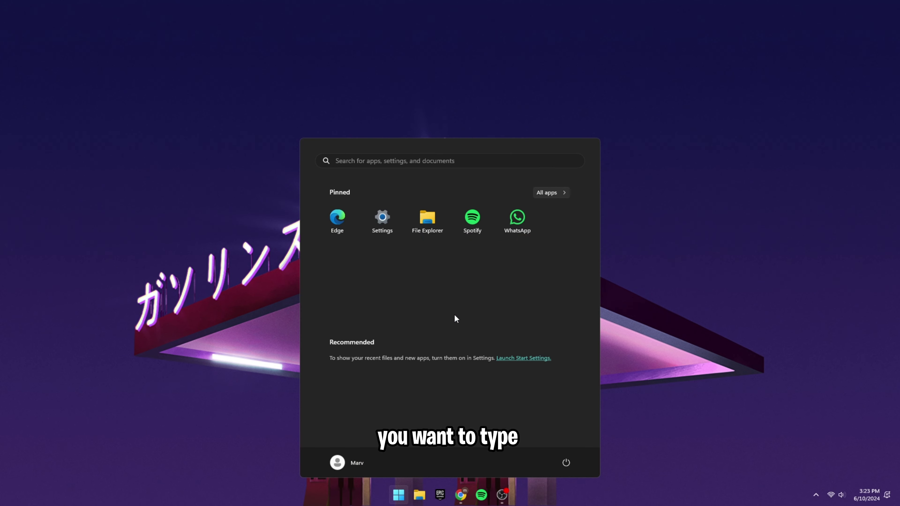
pyautogui.write('graphics settings')
pyautogui.click(382, 226)
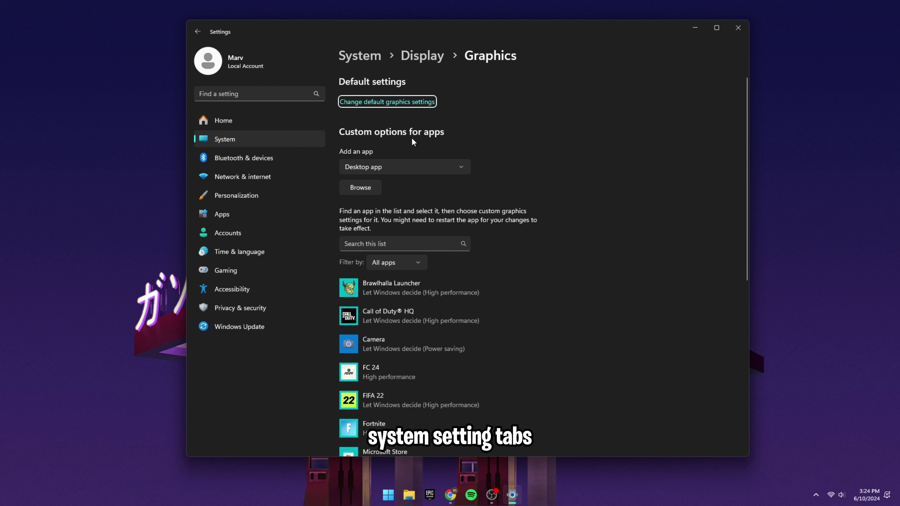
pyautogui.click(418, 106)
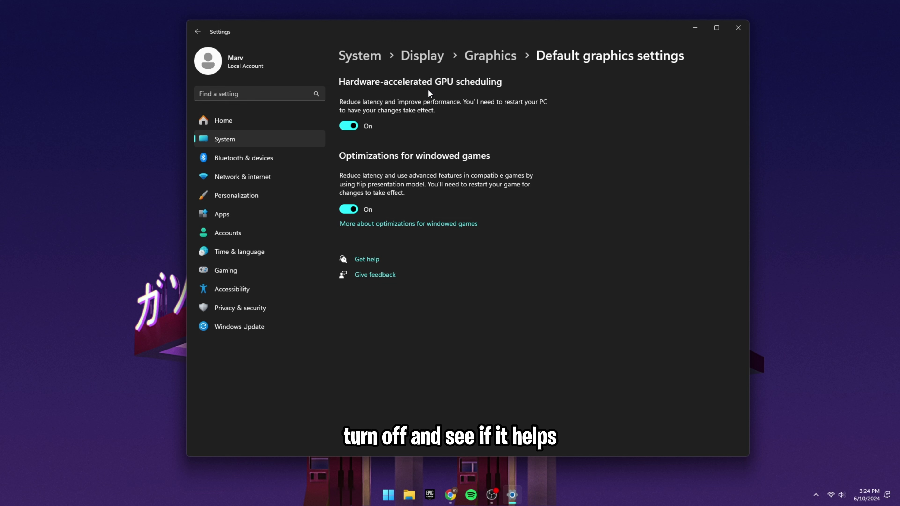
# Step: Back on the Graphics page, expand the Fortnite entry to view its executable path
pyautogui.hotkey('alt', 'Left')
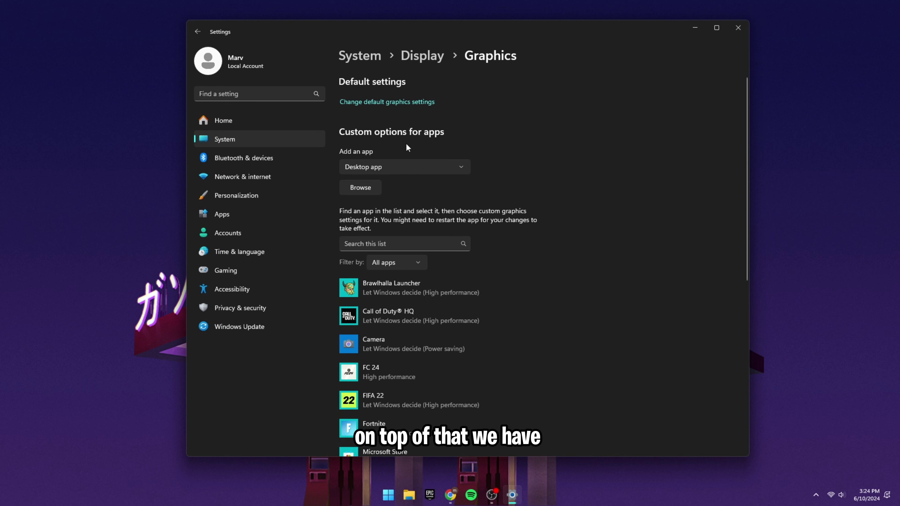
pyautogui.scroll(-2, 396, 215)
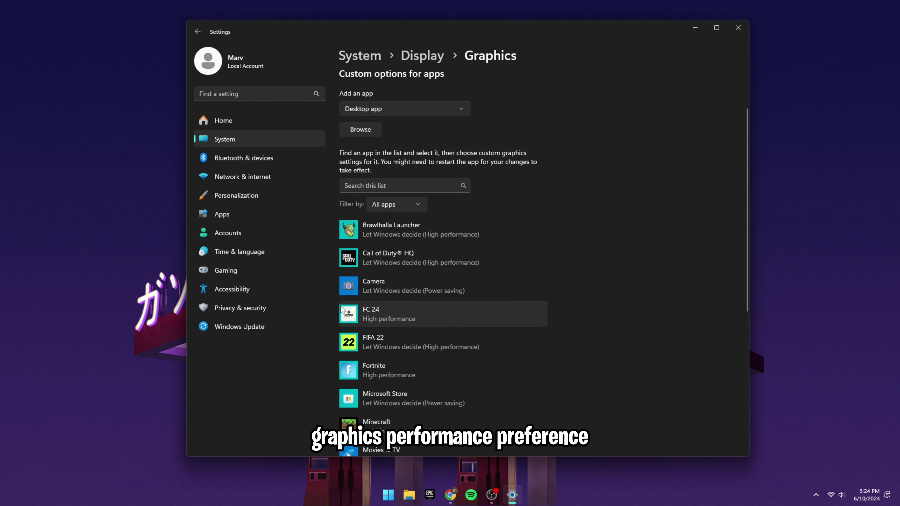
pyautogui.click(388, 371)
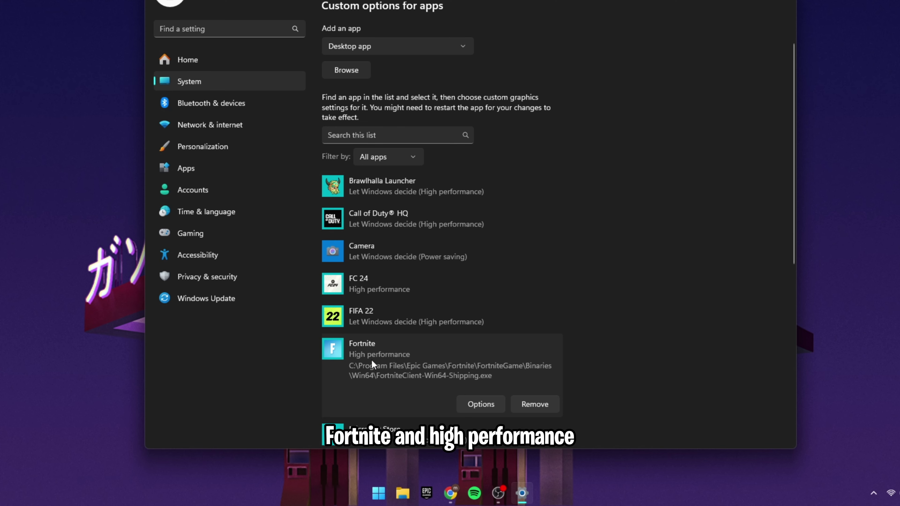
pyautogui.scroll(2, 371, 360)
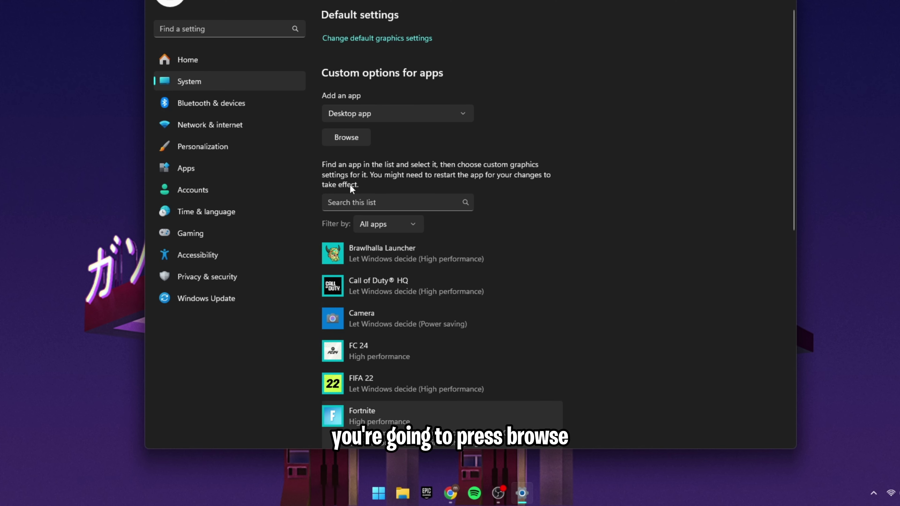
# Step: Browse for an app file and navigate to C:\Program Files\Epic Games
pyautogui.click(358, 188)
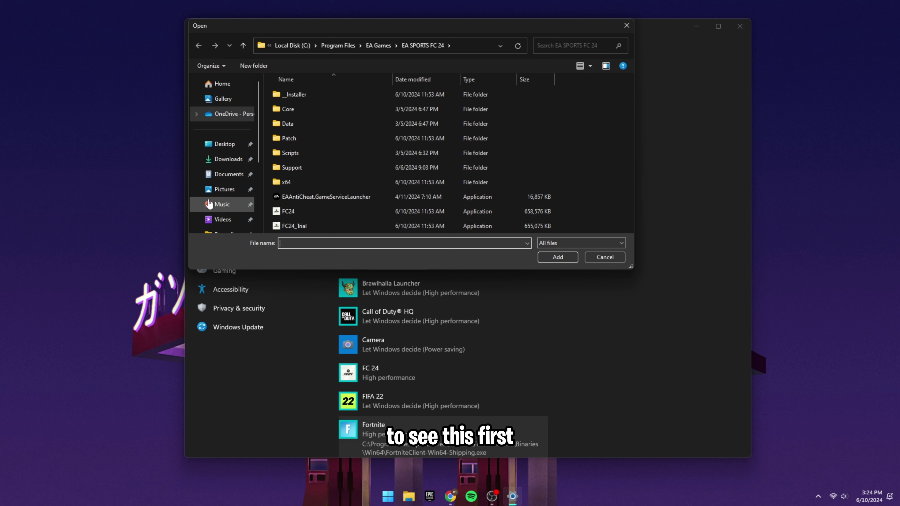
pyautogui.scroll(-3, 225, 199)
pyautogui.click(226, 188)
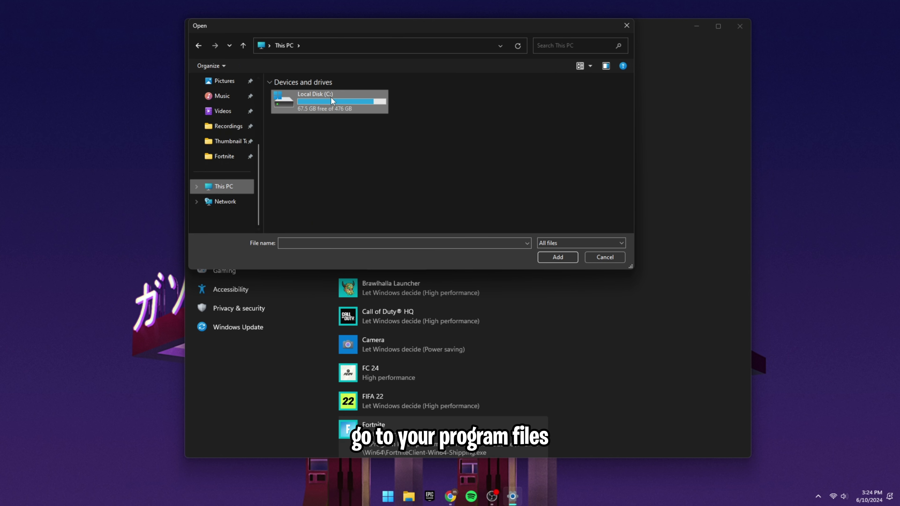
pyautogui.doubleClick(331, 97)
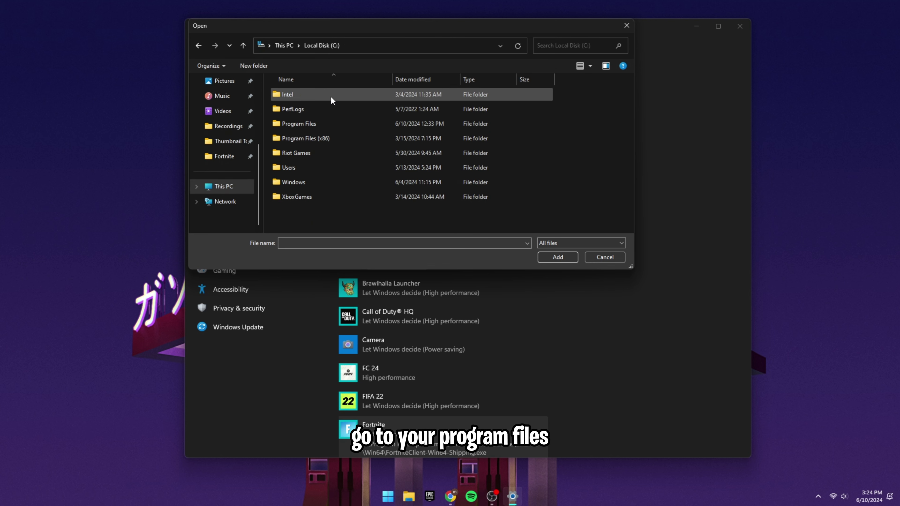
pyautogui.doubleClick(327, 126)
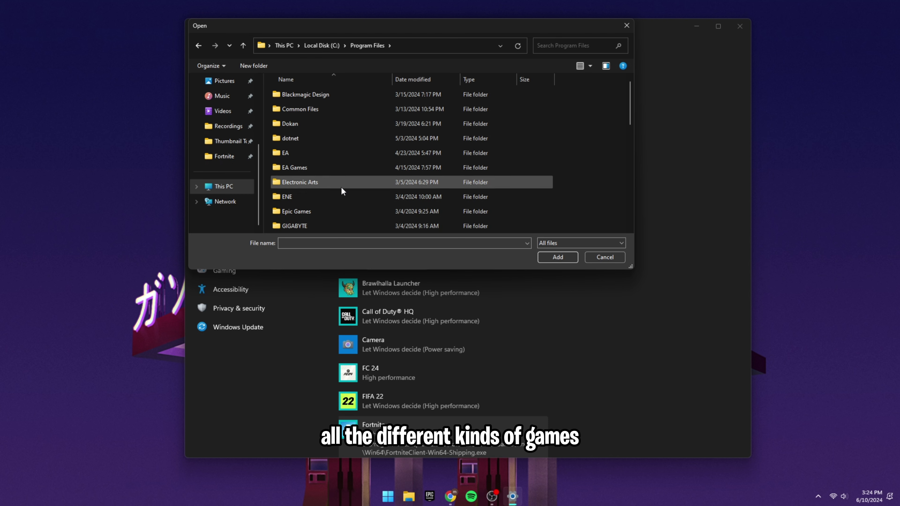
pyautogui.scroll(-1, 357, 181)
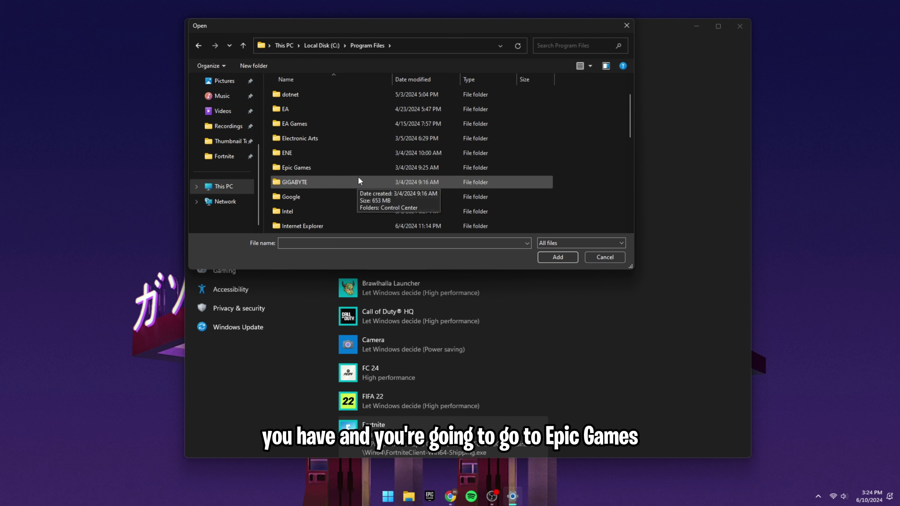
pyautogui.doubleClick(320, 168)
# Step: Go into Fortnite\FortniteGame\Binaries\Win64 and add FortniteClient-Win64-Shipping to the graphics list
pyautogui.doubleClick(327, 94)
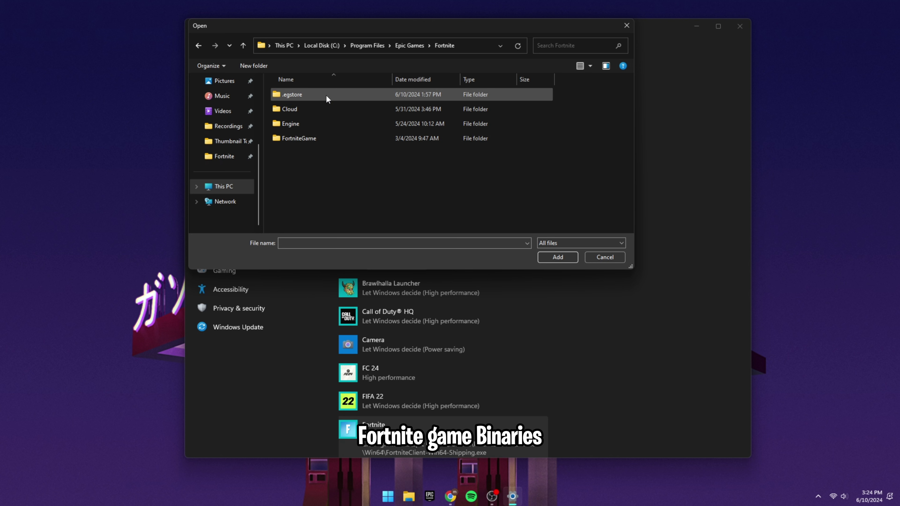
pyautogui.doubleClick(304, 137)
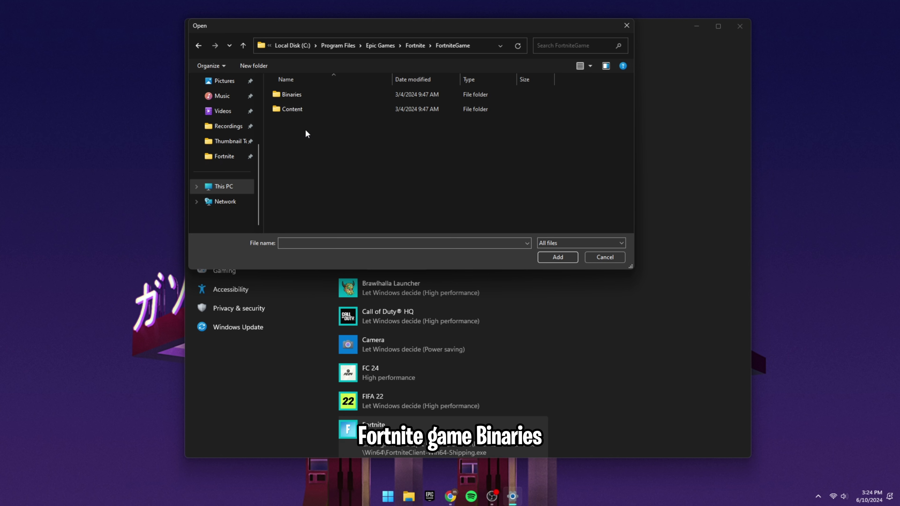
pyautogui.doubleClick(320, 94)
pyautogui.doubleClick(309, 109)
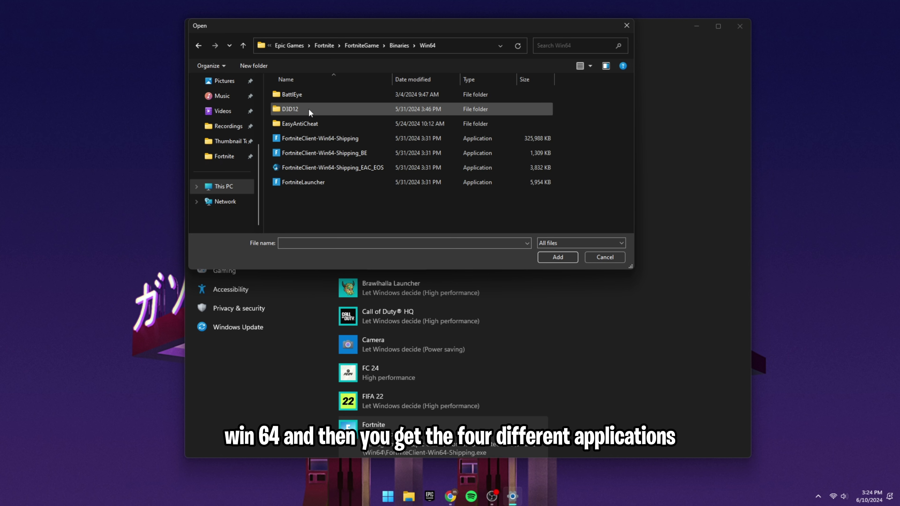
pyautogui.click(304, 140)
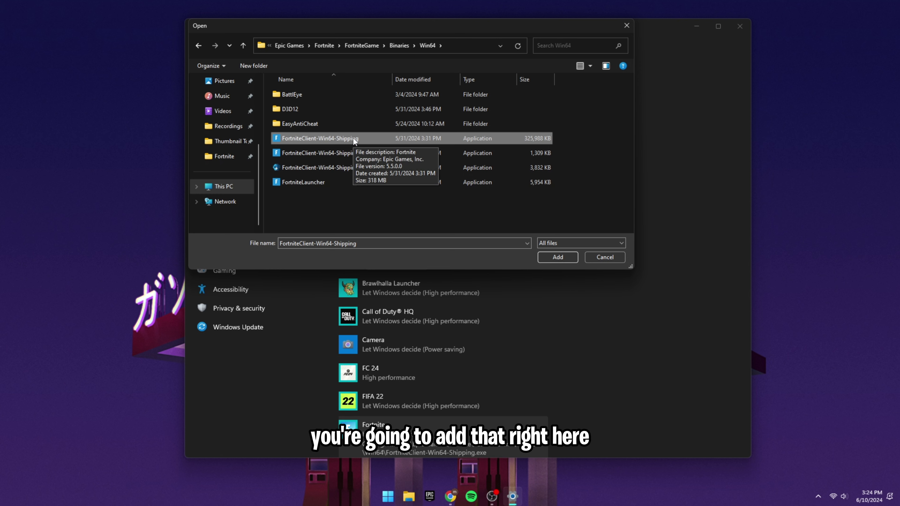
pyautogui.click(558, 255)
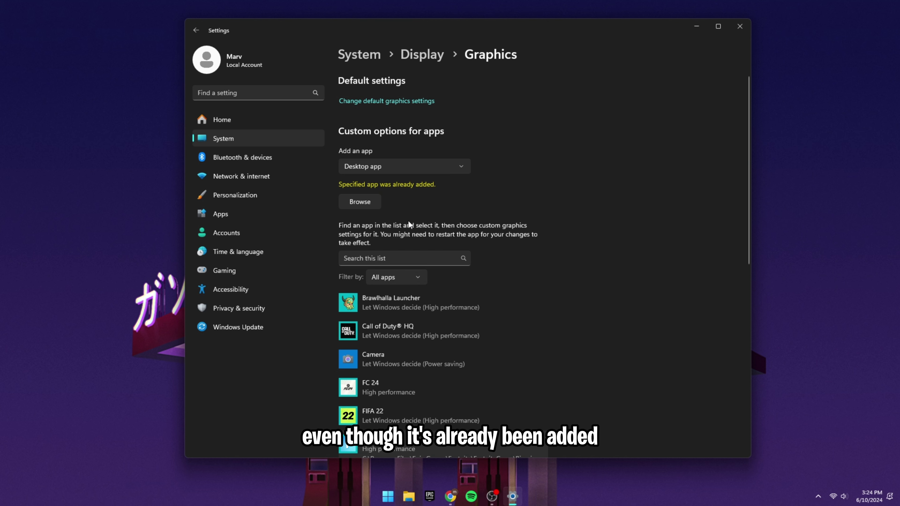
# Step: Keep Fortnite at High performance on the GeForce GTX 1660 SUPER and save the preference
pyautogui.scroll(-7, 418, 264)
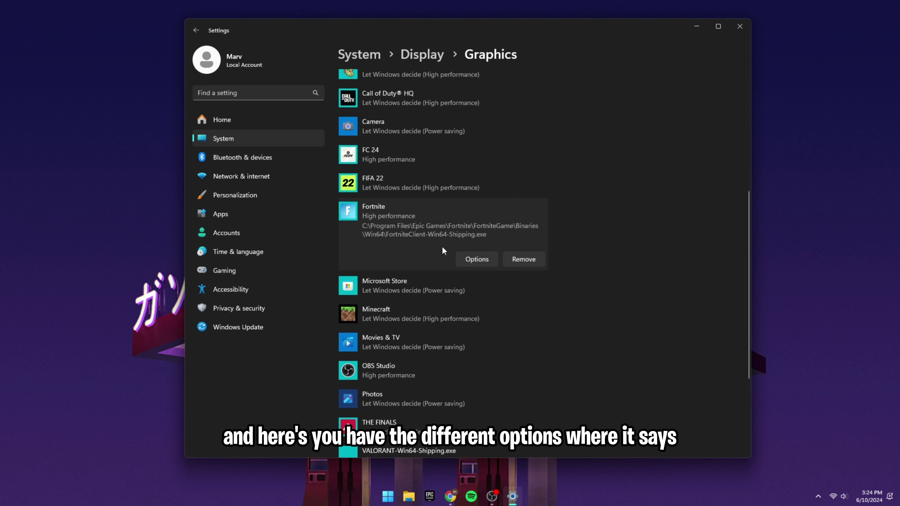
pyautogui.click(472, 260)
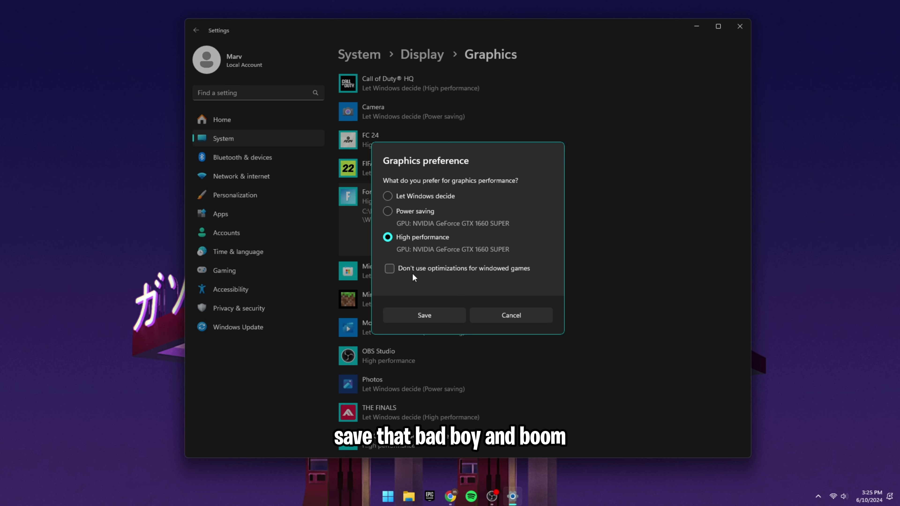
pyautogui.click(423, 318)
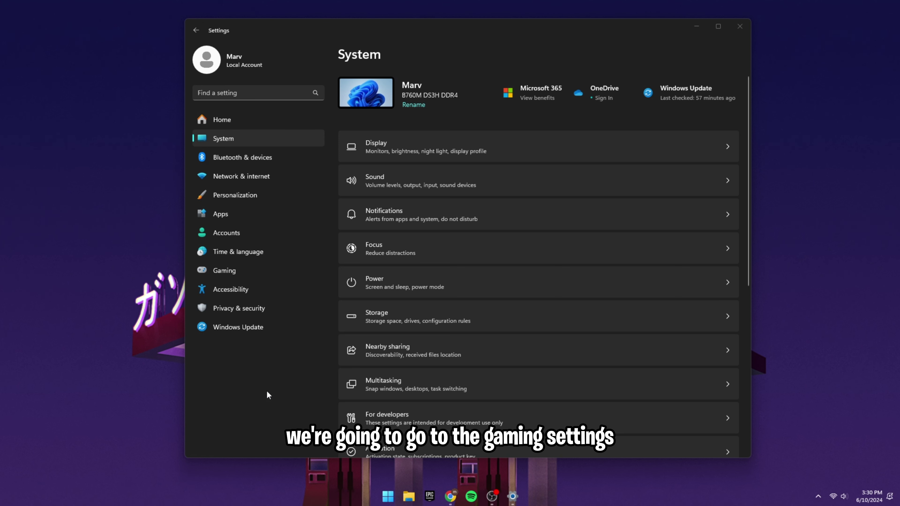
# Step: Confirm Game Bar's controller shortcut is Off, then review Game Mode, which stays On
pyautogui.click(223, 271)
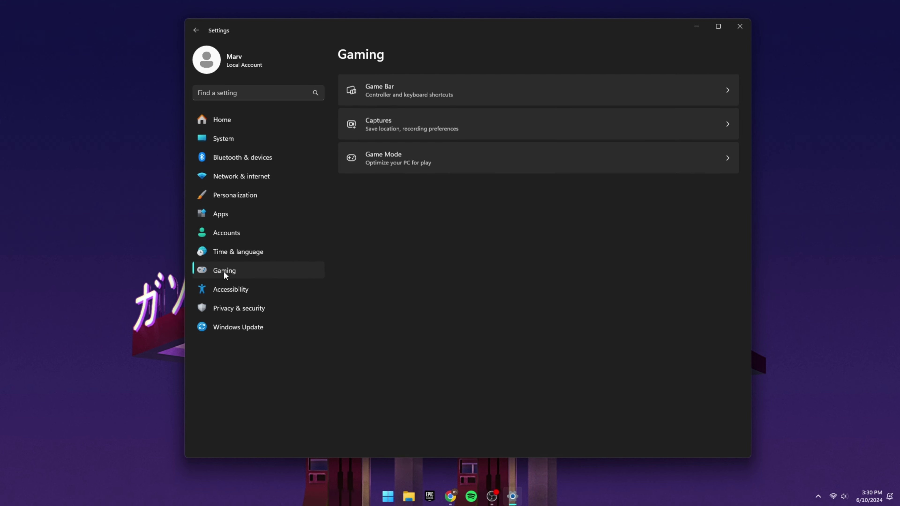
pyautogui.click(365, 79)
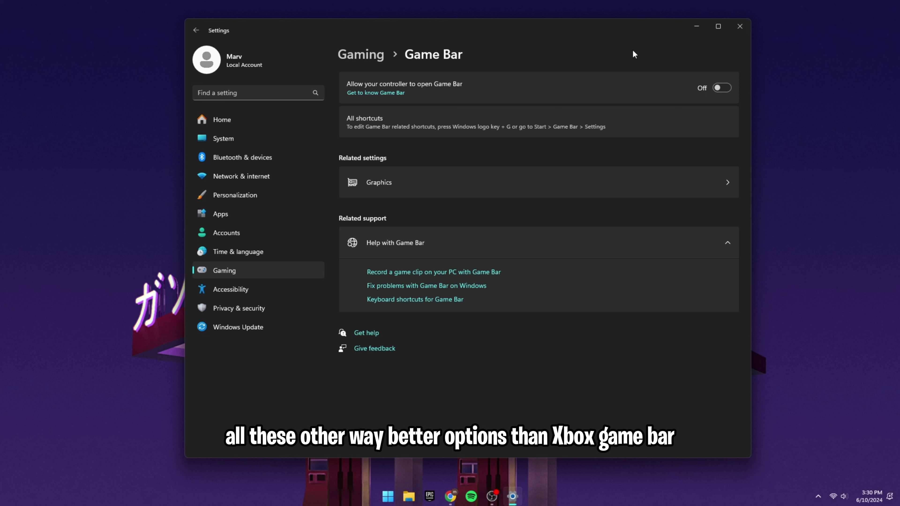
pyautogui.hotkey('alt', 'Left')
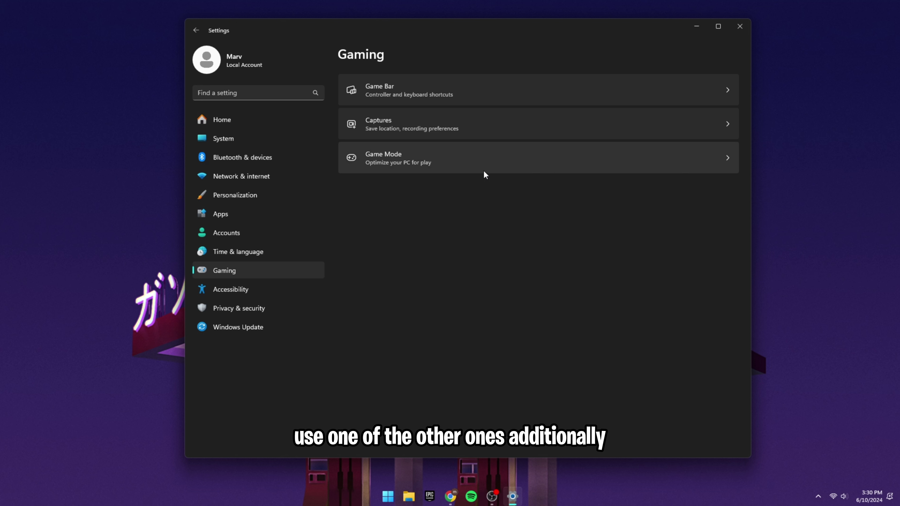
pyautogui.click(369, 156)
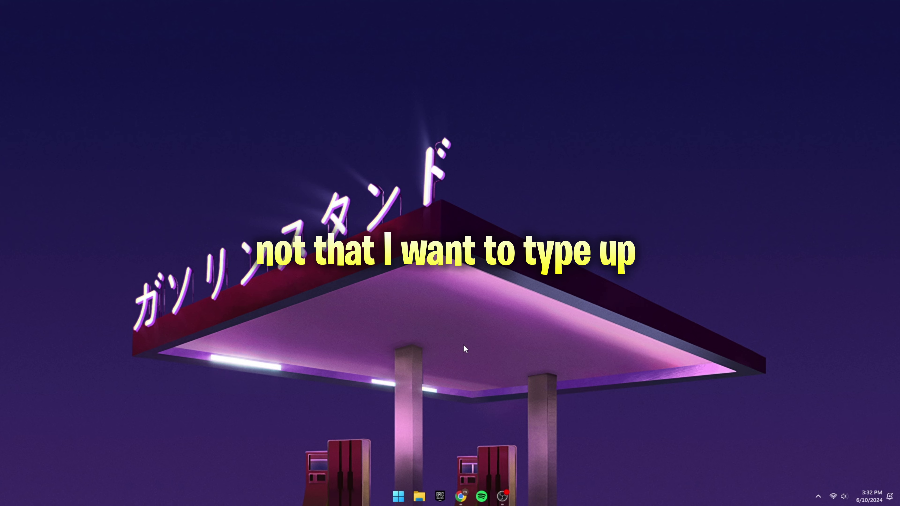
# Step: Search 'startup apps' to show the Startup list, where only EpicGamesLauncher starts On
pyautogui.click(400, 493)
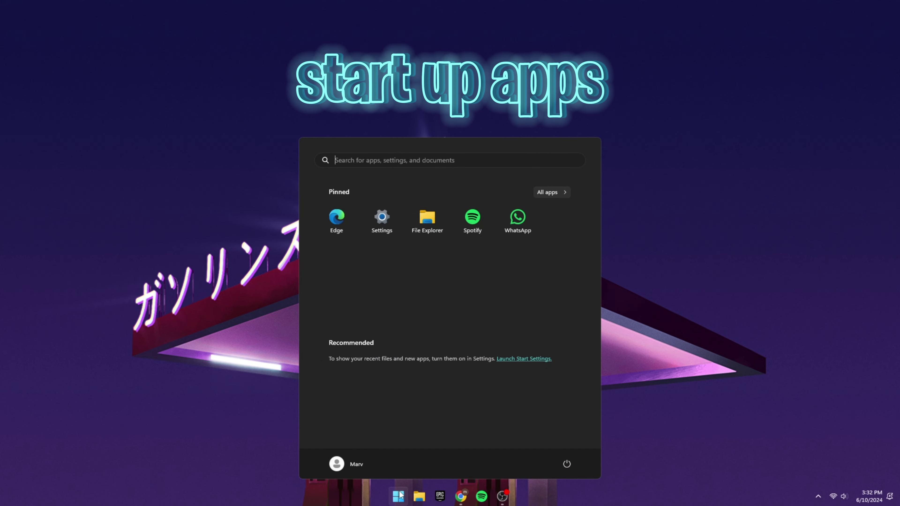
pyautogui.write('startup apps')
pyautogui.press('Return')
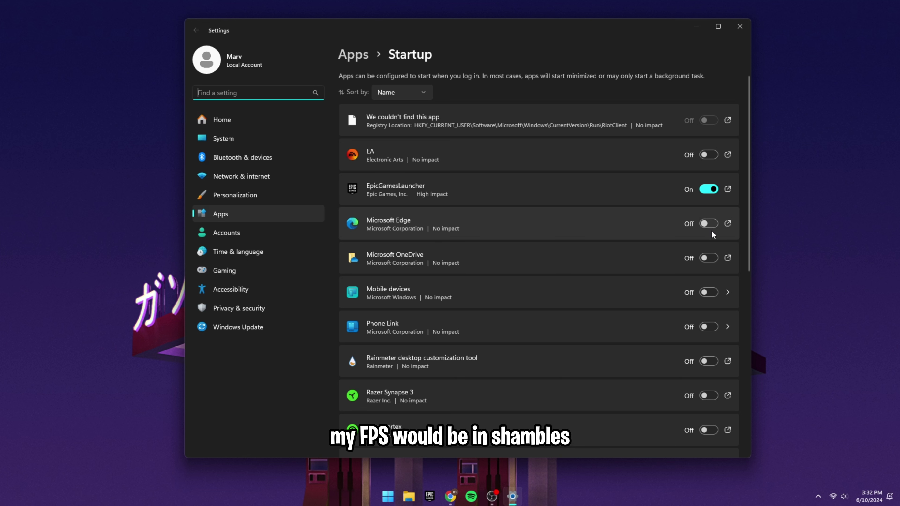
pyautogui.click(761, 208)
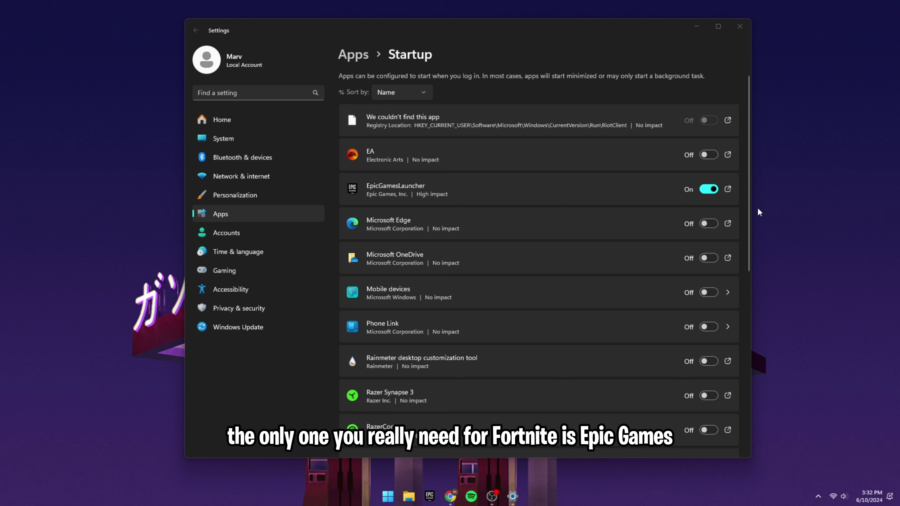
# Step: Uninstall Microsoft OneDrive from Installed apps, leaving 115 installed apps
pyautogui.click(466, 38)
pyautogui.write('l')
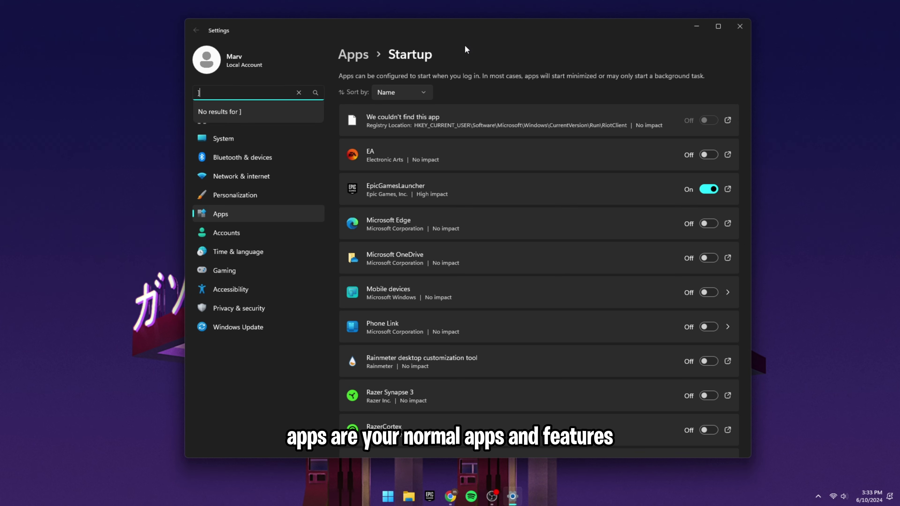
pyautogui.click(353, 55)
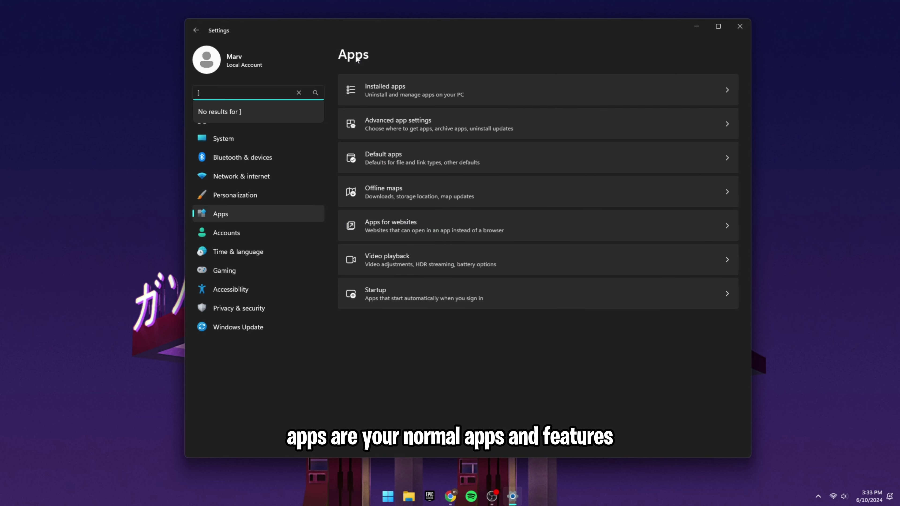
pyautogui.click(379, 86)
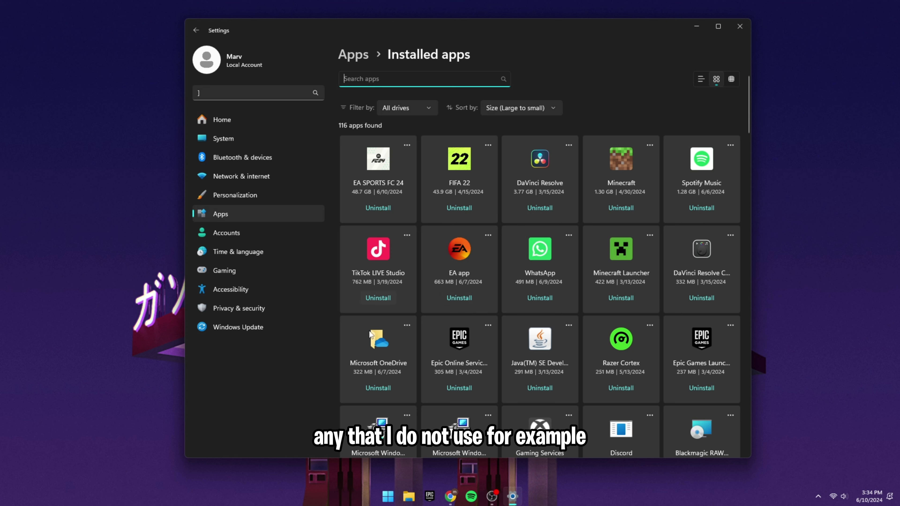
pyautogui.click(372, 388)
pyautogui.click(392, 419)
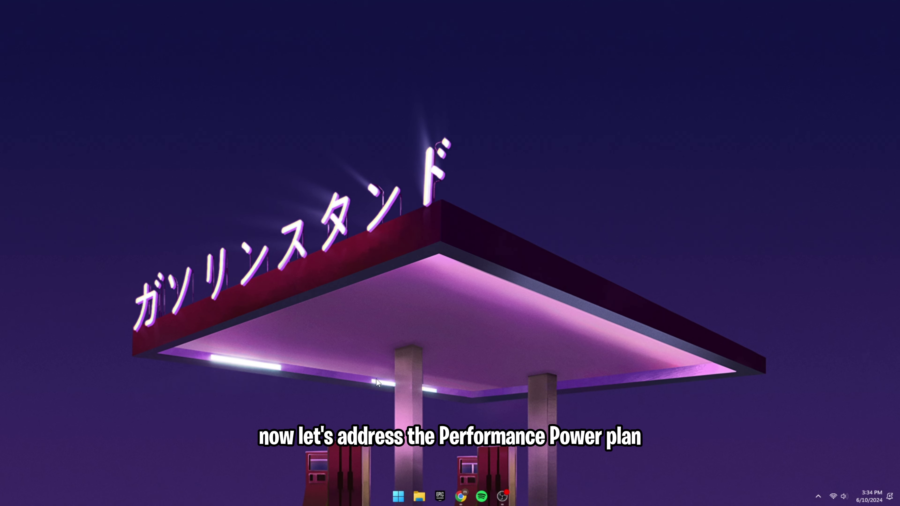
# Step: Switch the advanced power settings plan from Ultimate Performance to High performance and confirm
pyautogui.press('super')
pyautogui.write('pow')
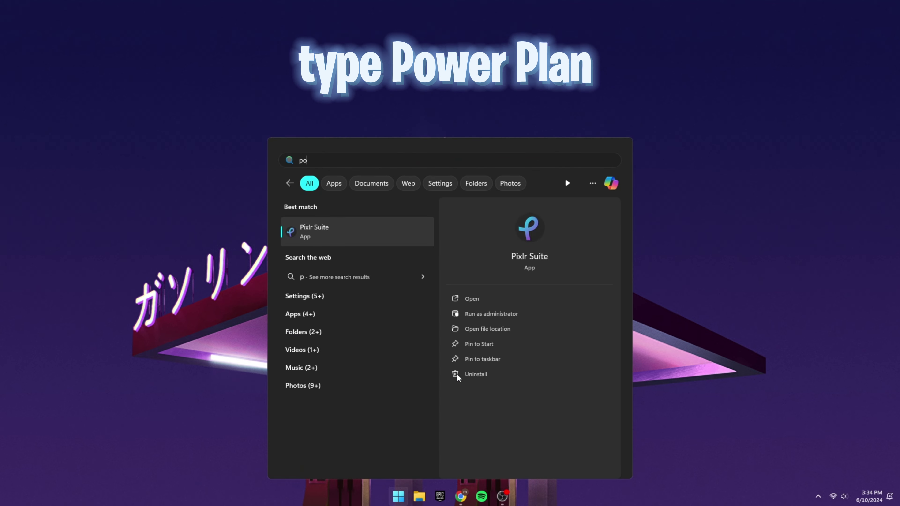
pyautogui.click(369, 230)
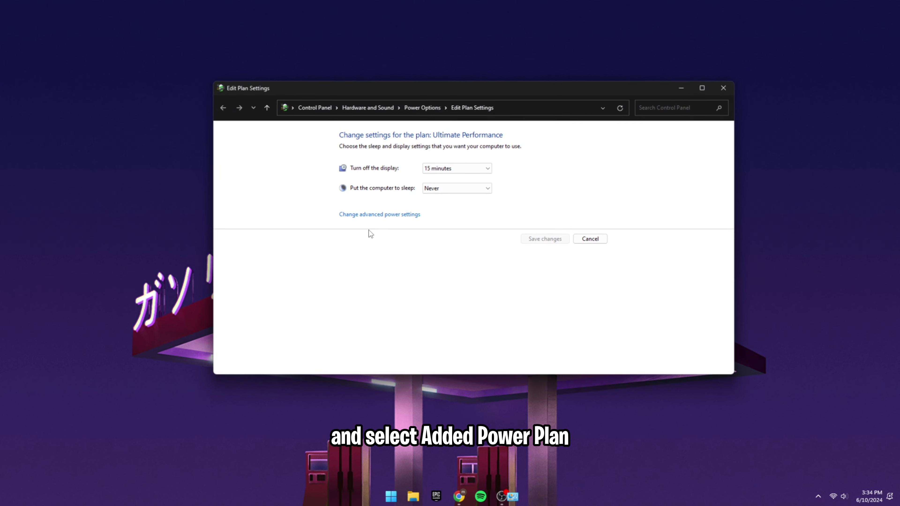
pyautogui.click(376, 216)
pyautogui.click(142, 165)
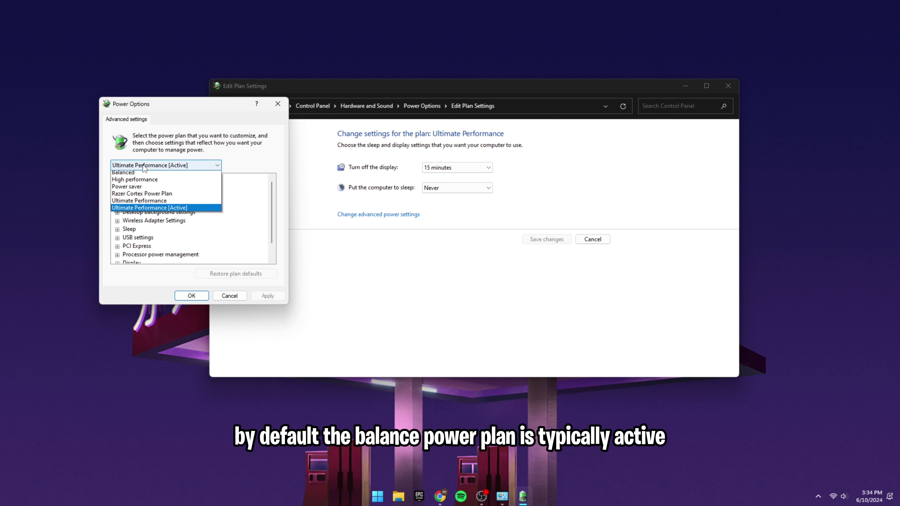
pyautogui.click(149, 182)
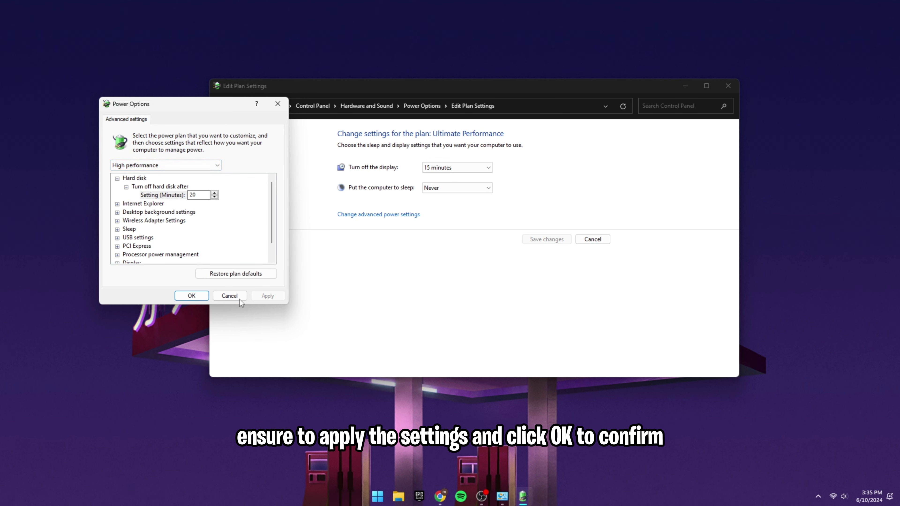
pyautogui.click(192, 297)
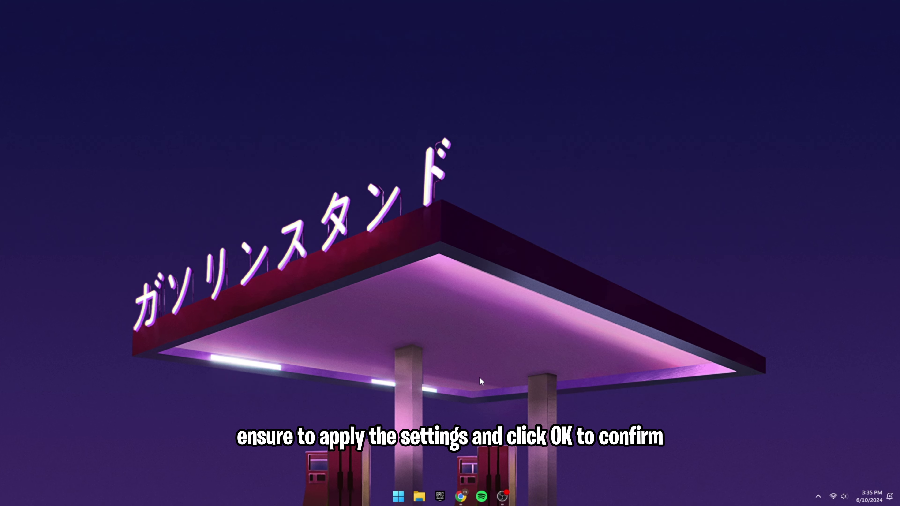
# Step: Open Fortnite's Installation Options from its card in the Epic Games Launcher library
pyautogui.click(440, 496)
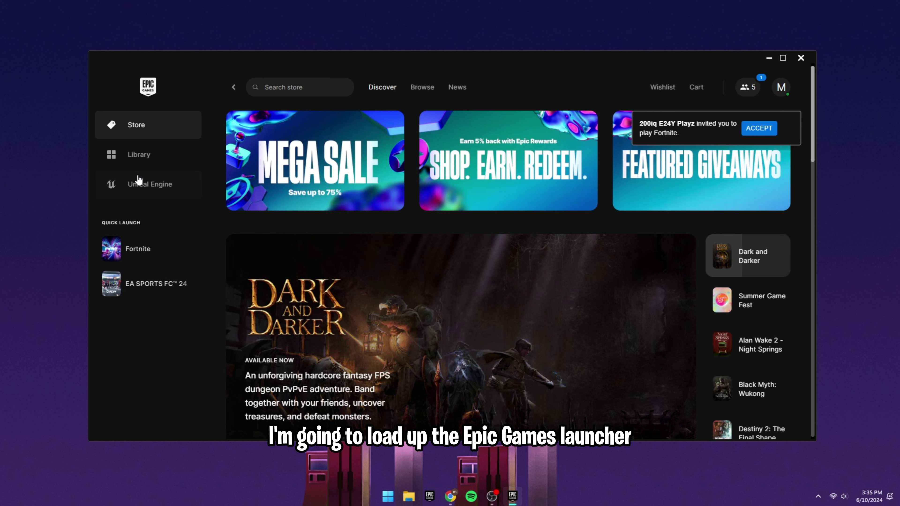
pyautogui.click(132, 156)
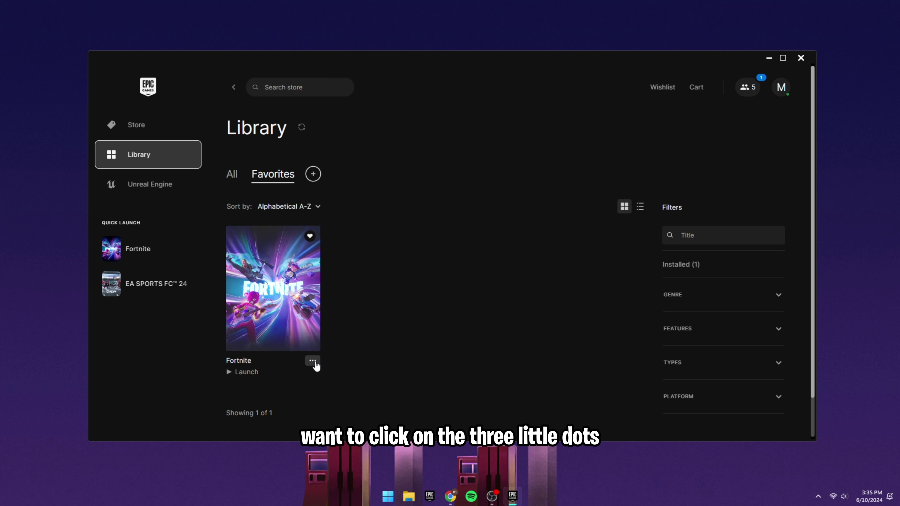
pyautogui.click(313, 362)
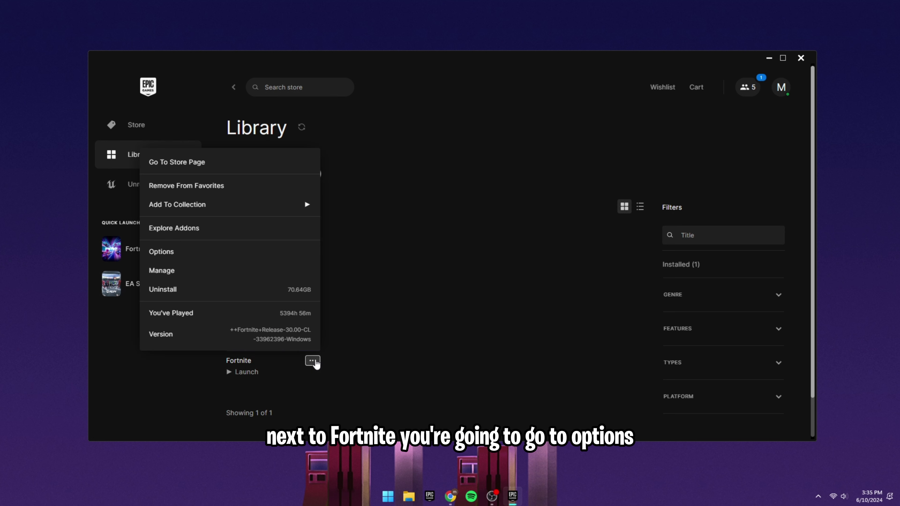
pyautogui.click(186, 255)
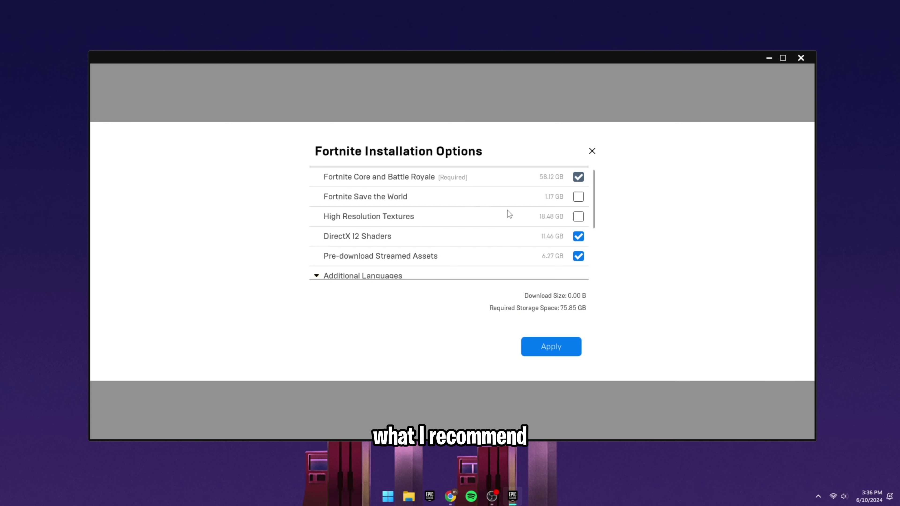
# Step: Leave High Resolution Textures unchecked in Fortnite's installation options and apply them
pyautogui.click(578, 216)
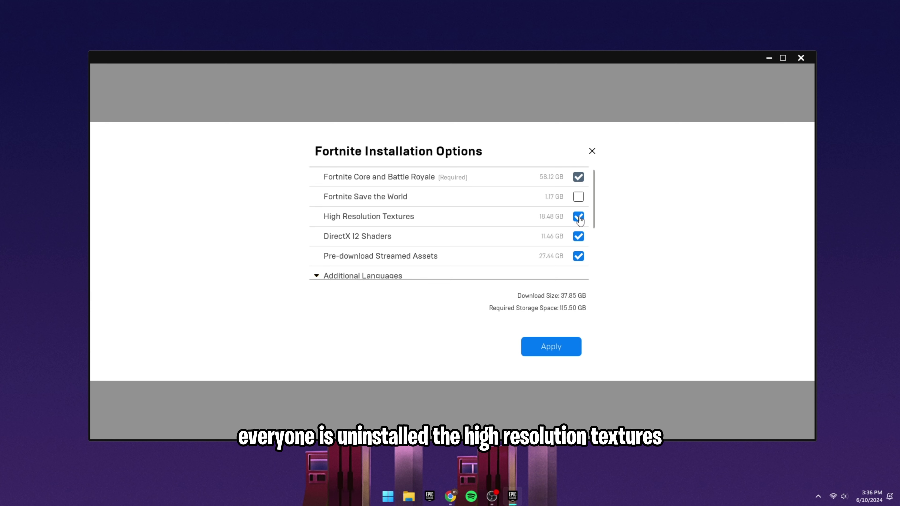
pyautogui.click(579, 217)
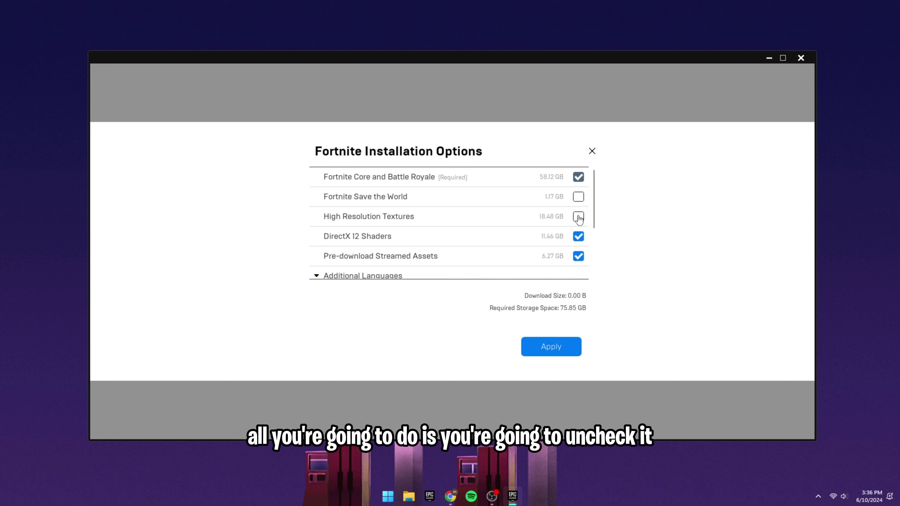
pyautogui.click(553, 346)
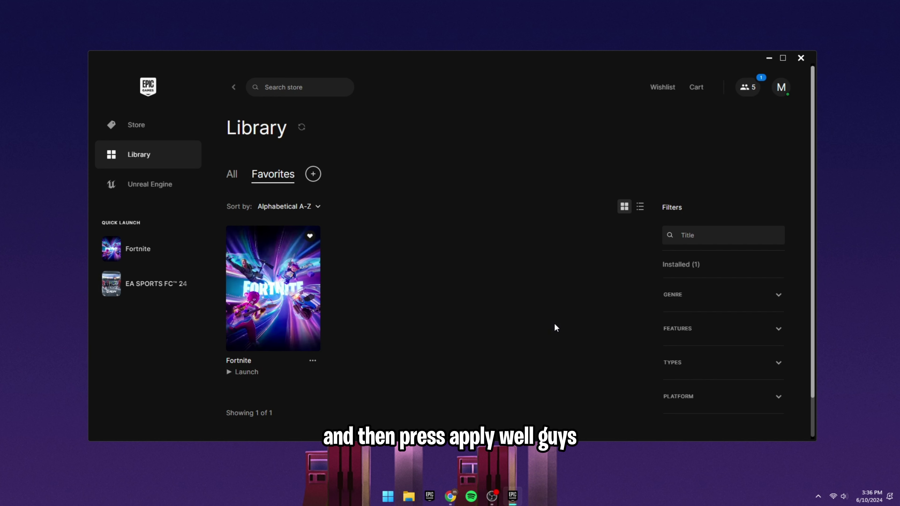